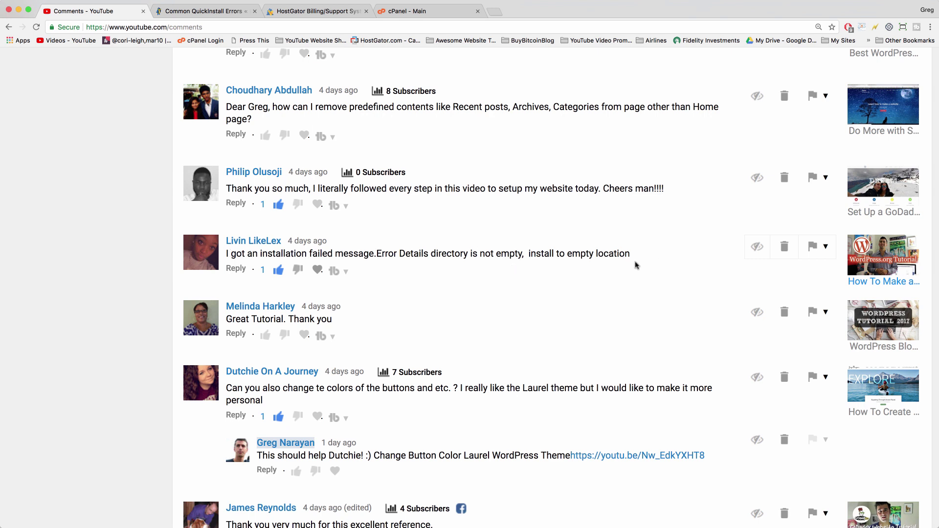
Step: Bring up the cPanel tab showing the WordPress install failure: installation directory not empty
click(411, 14)
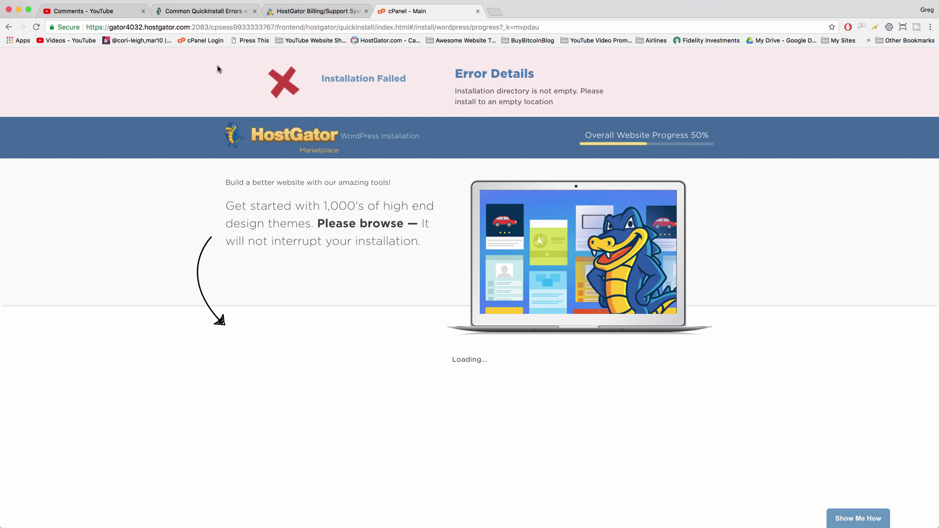
Step: From the HostGator customer portal dashboard, launch File Manager for the hosting account
click(303, 15)
scroll(296, 379, up, 5)
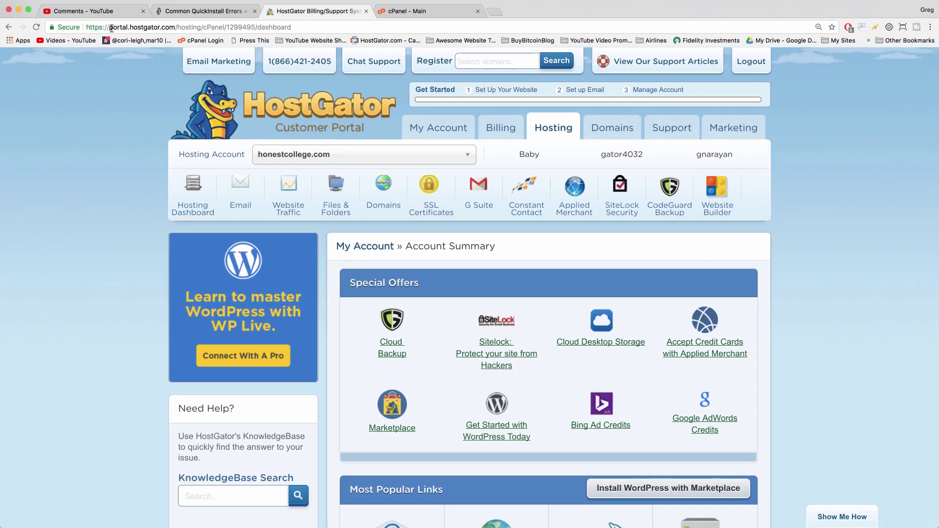
drag(110, 28, 174, 27)
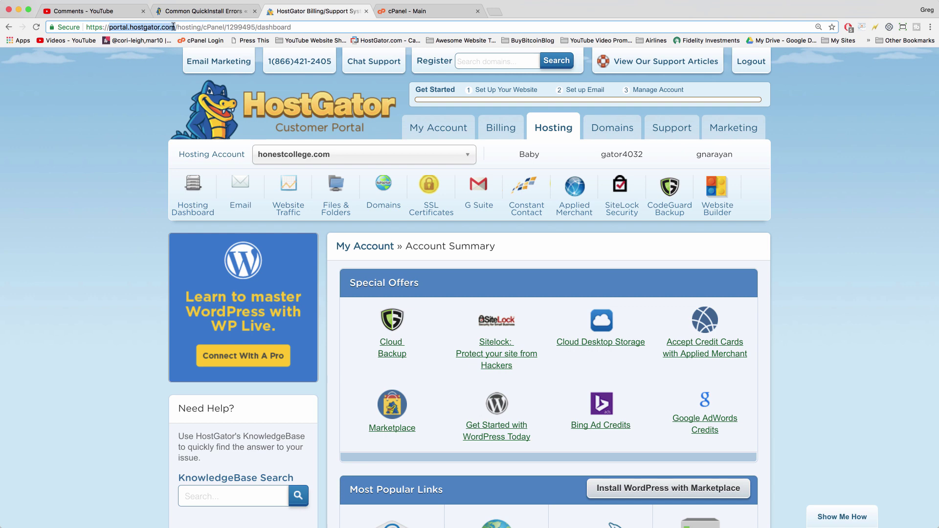
click(176, 28)
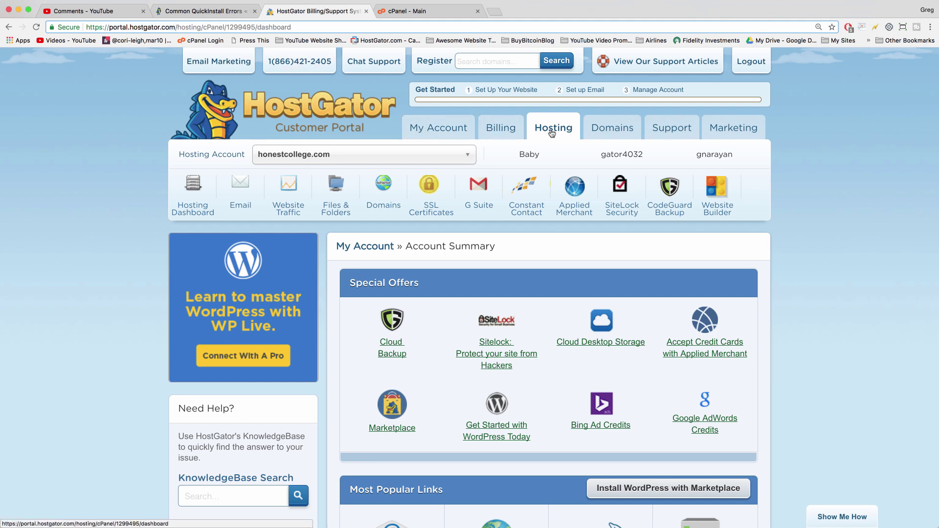
scroll(552, 133, down, 6)
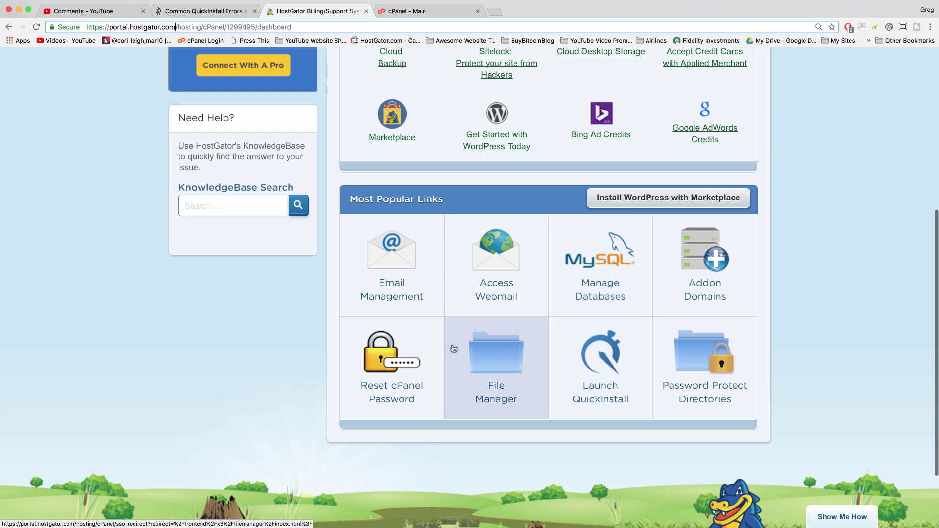
click(492, 358)
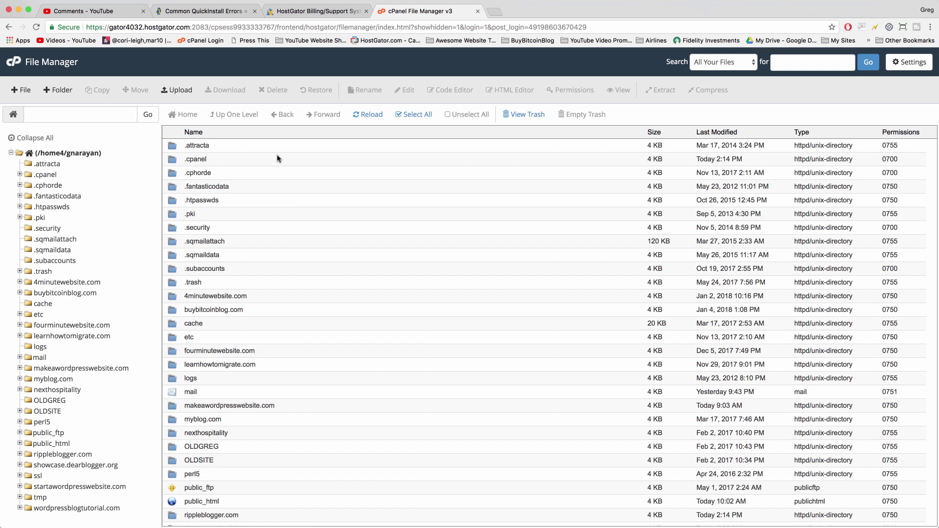
Step: Scroll down to the rippleblogger.com folder and open it to list its WordPress files
scroll(270, 325, down, 5)
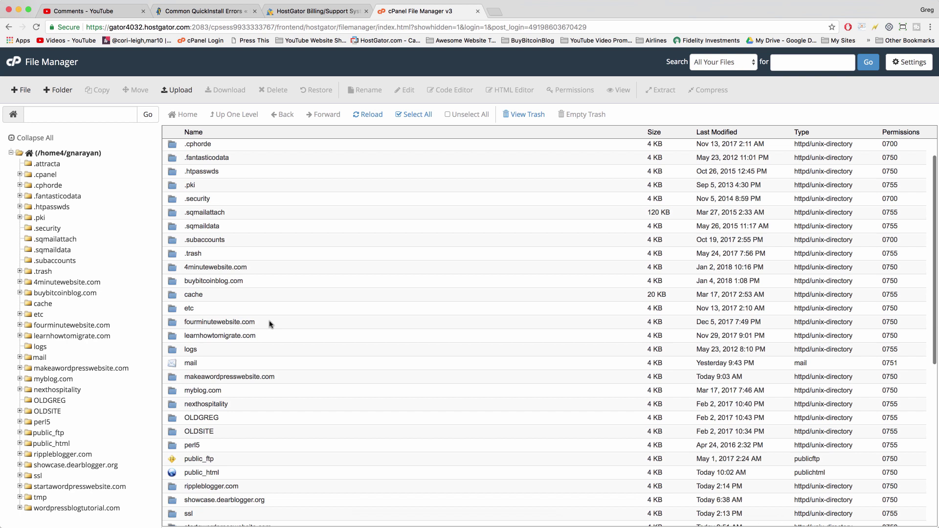
scroll(270, 324, down, 2)
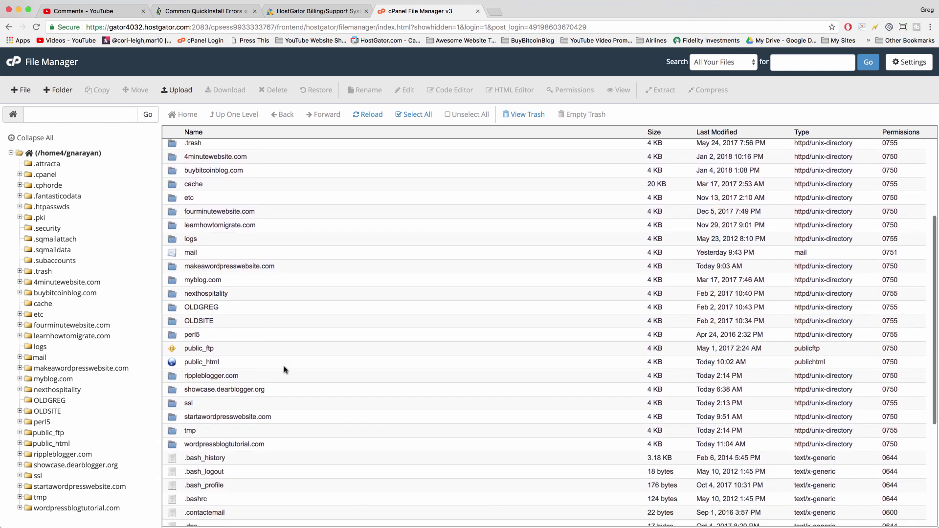
click(175, 379)
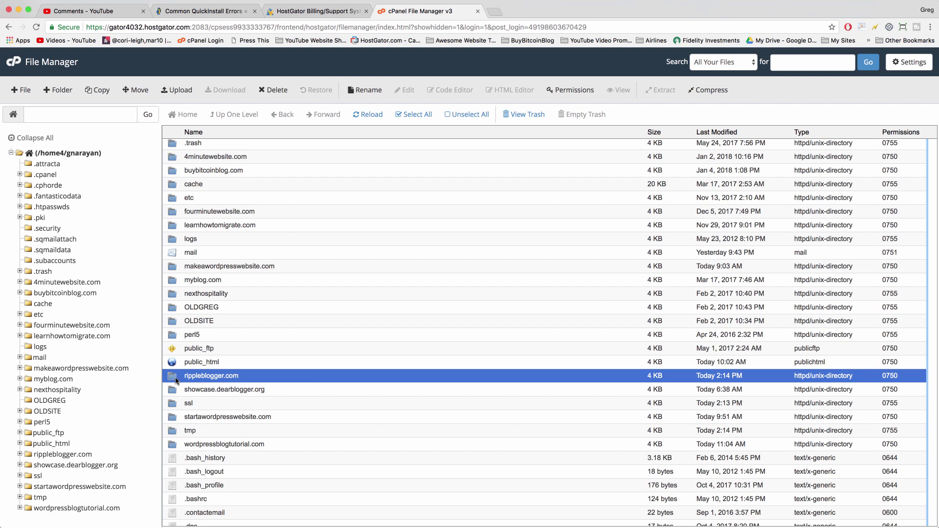
double_click(176, 381)
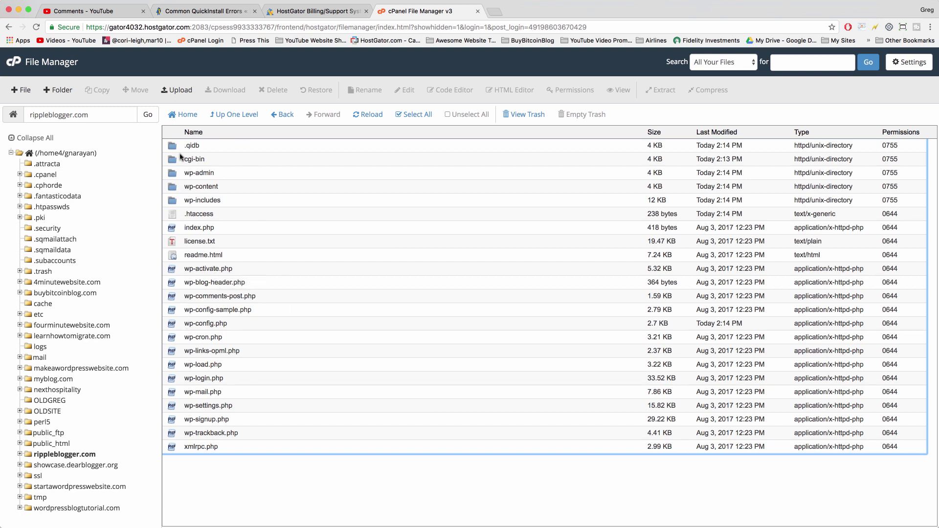
Step: Select all contents of rippleblogger.com, from .qidb and cgi-bin through xmlrpc.php
click(98, 110)
drag(87, 115, 28, 115)
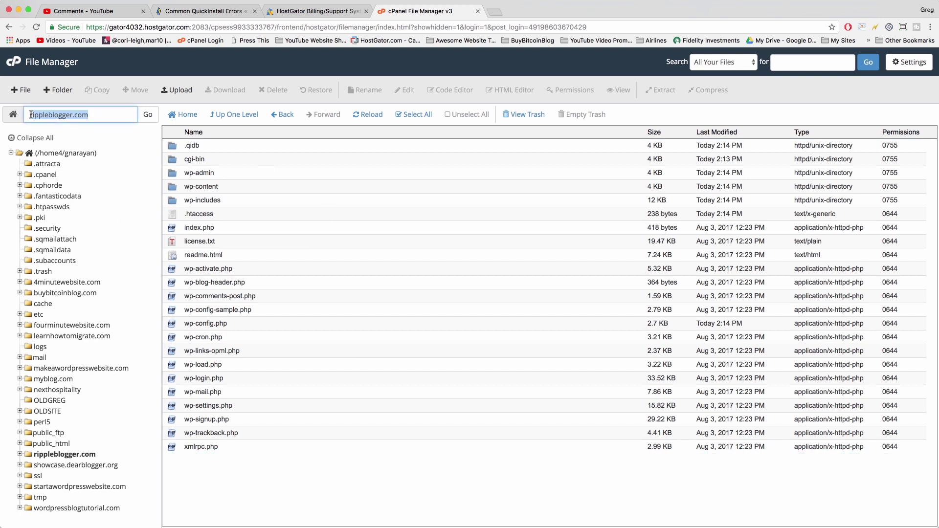
click(86, 115)
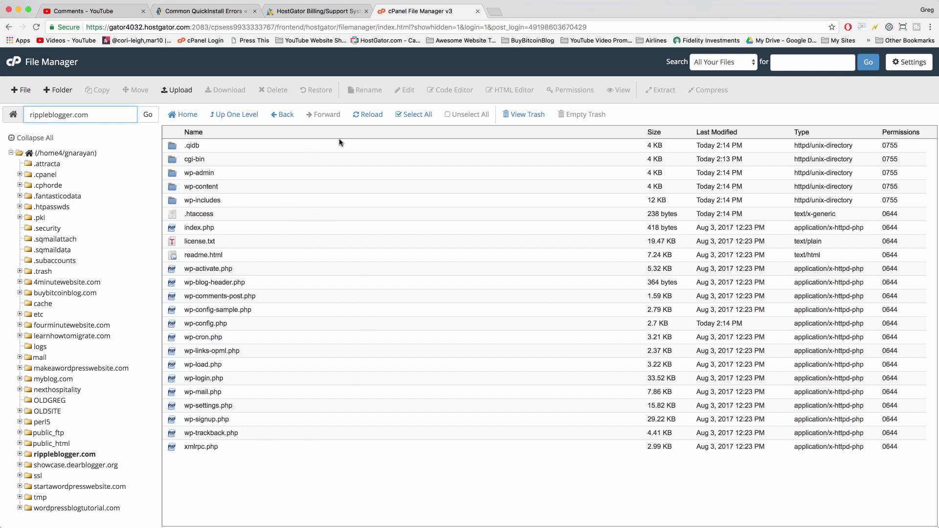
click(416, 119)
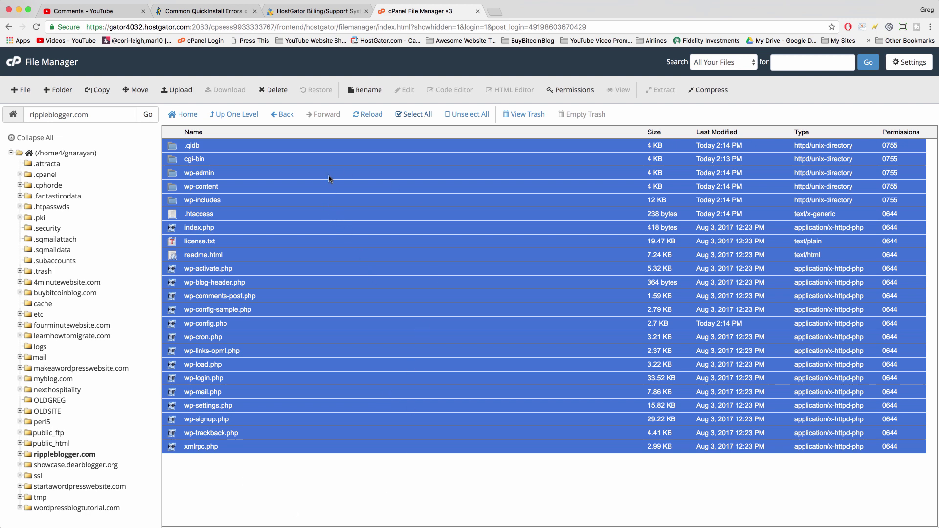
Step: Delete all selected files permanently, skipping the trash, and confirm
click(278, 91)
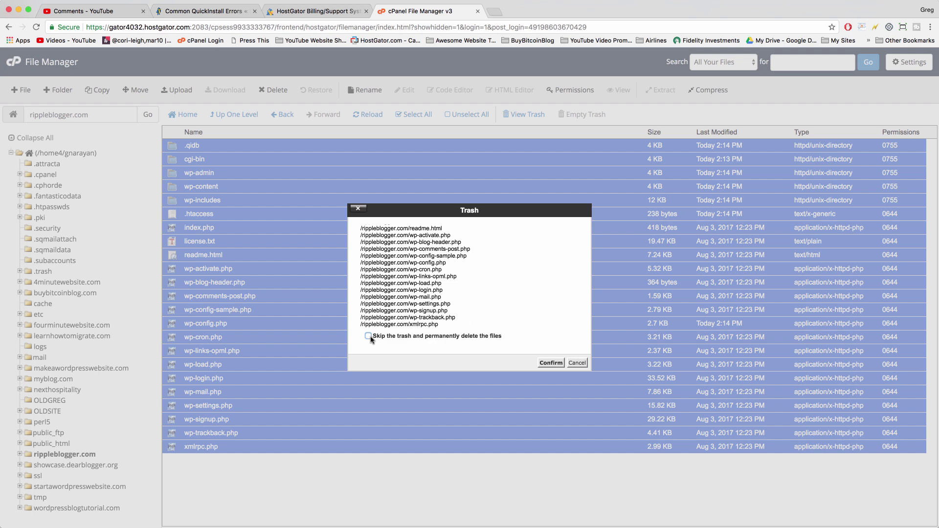
scroll(431, 286, up, 5)
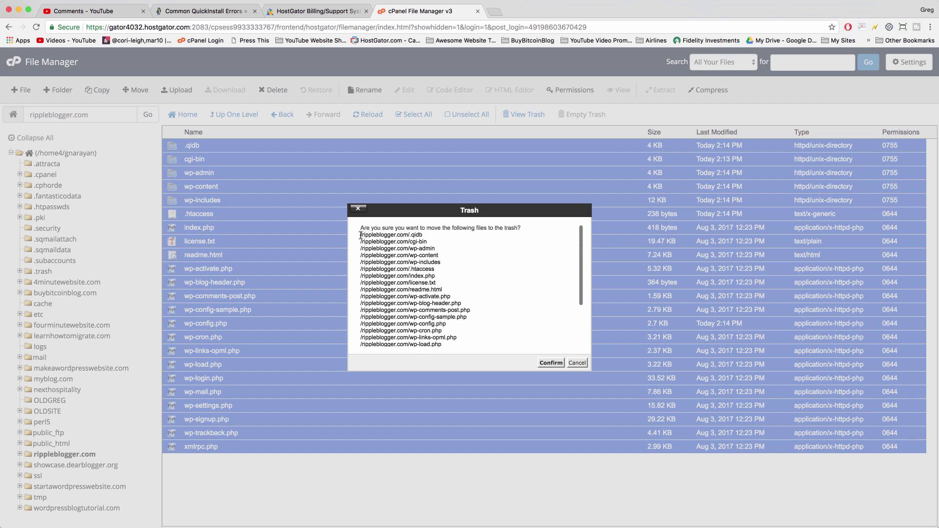
drag(360, 235, 415, 236)
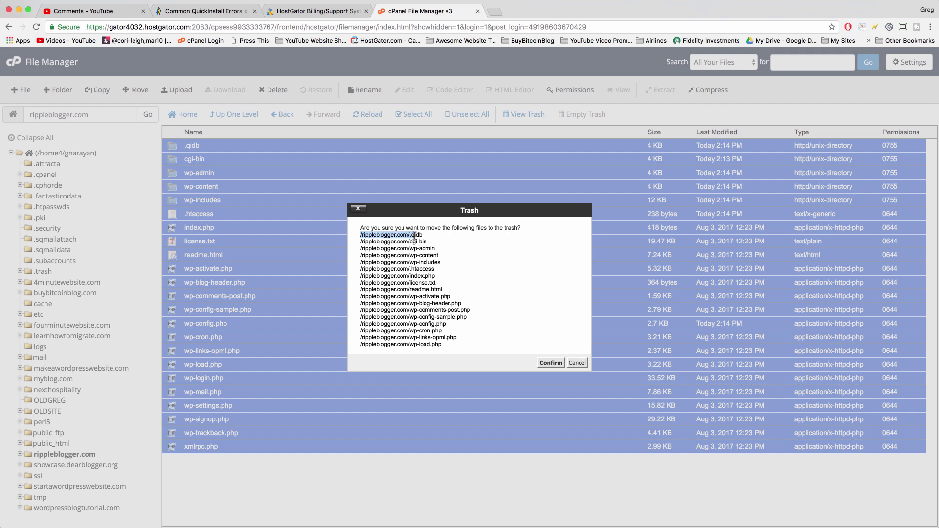
click(399, 247)
scroll(399, 247, down, 3)
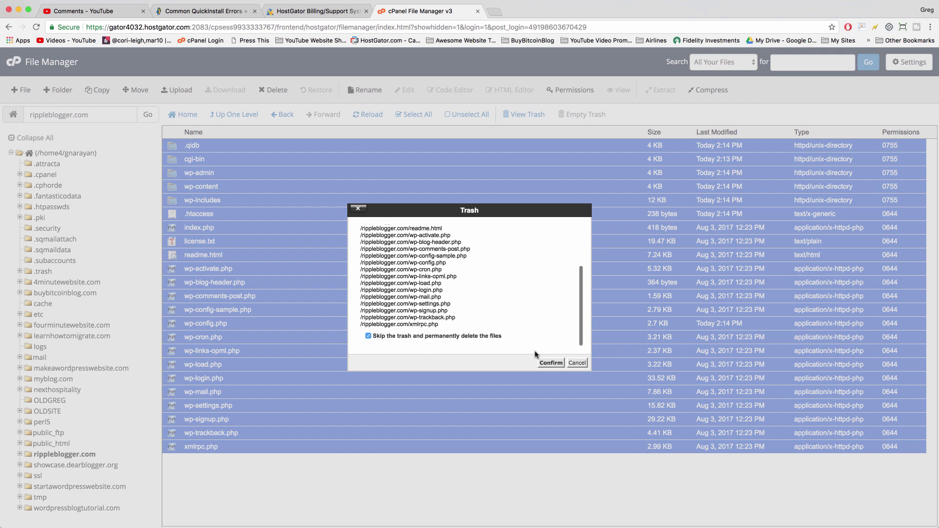
click(549, 365)
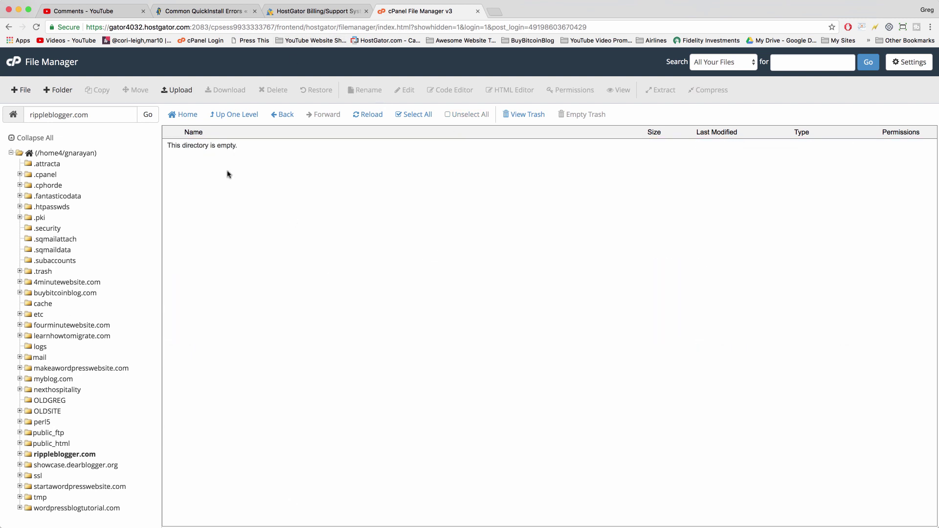
double_click(226, 146)
click(250, 149)
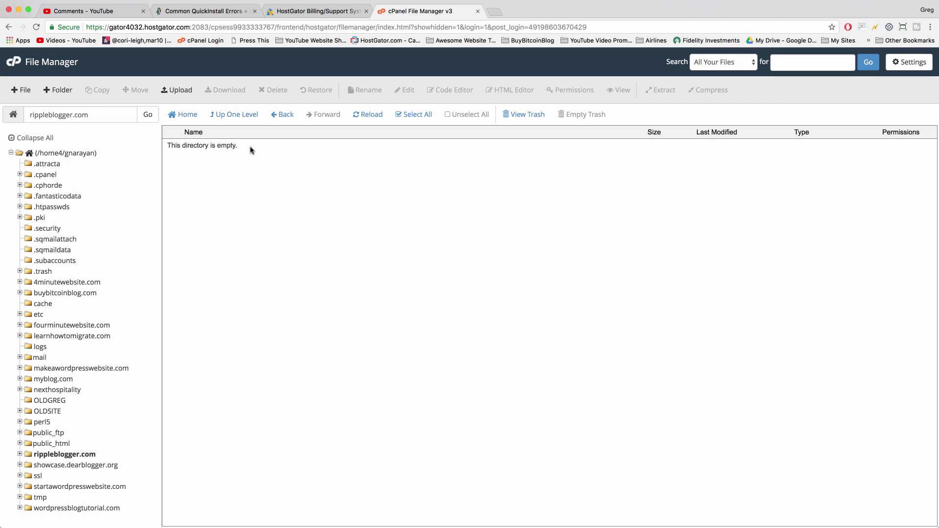
Step: Back in the customer portal, start a WordPress installation through QuickInstall
click(307, 11)
scroll(608, 318, up, 5)
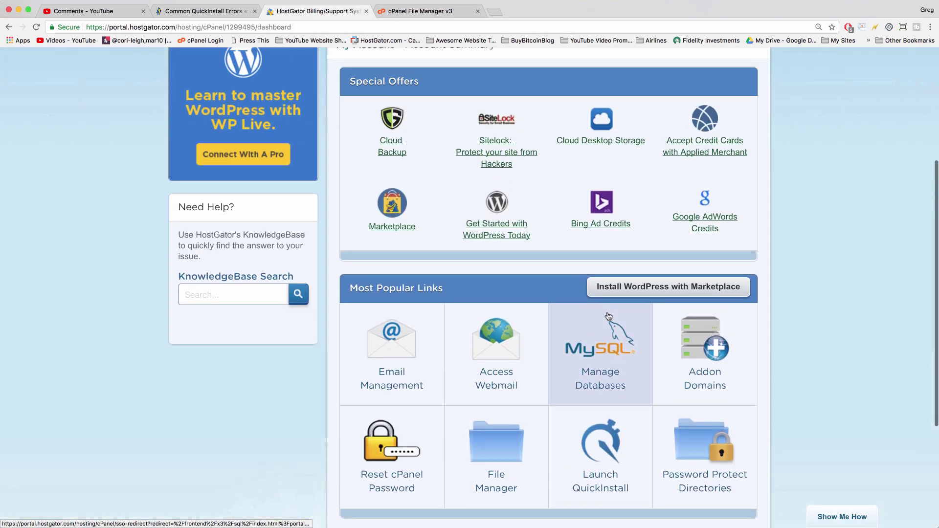
scroll(608, 317, down, 3)
click(525, 371)
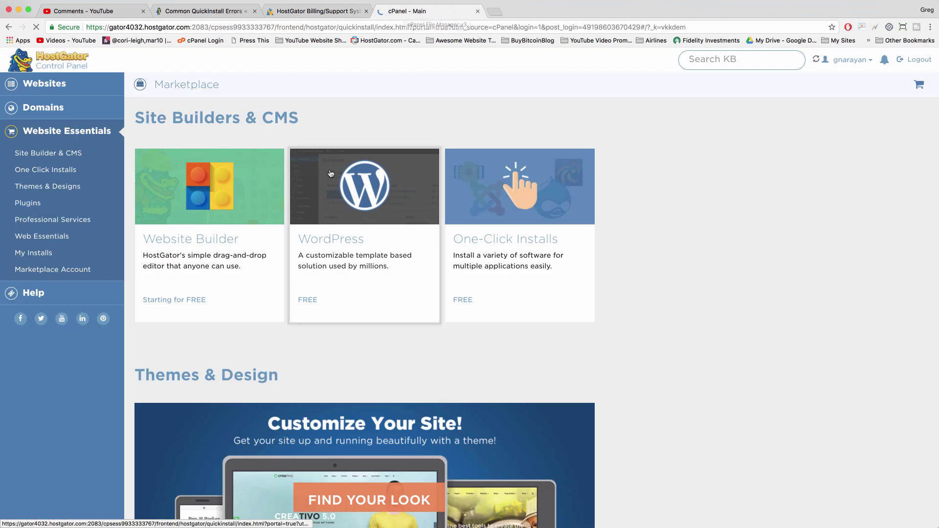
click(331, 174)
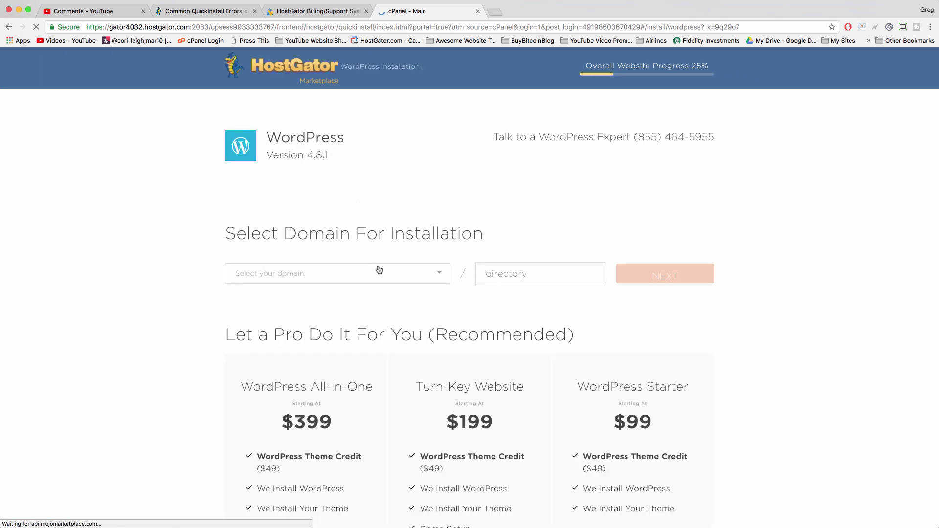
Step: Choose rippleblogger.com as the WordPress install domain
click(379, 270)
click(379, 270)
click(314, 279)
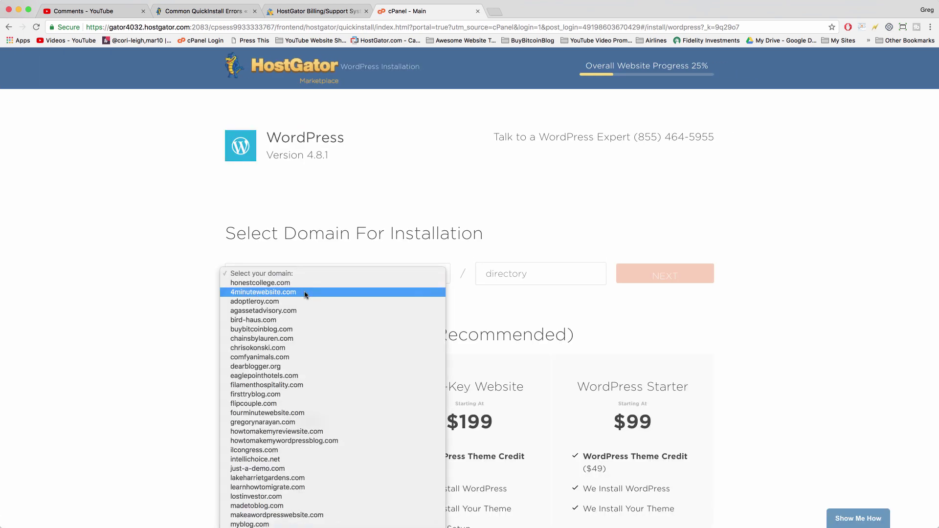
scroll(307, 301, down, 1)
click(284, 483)
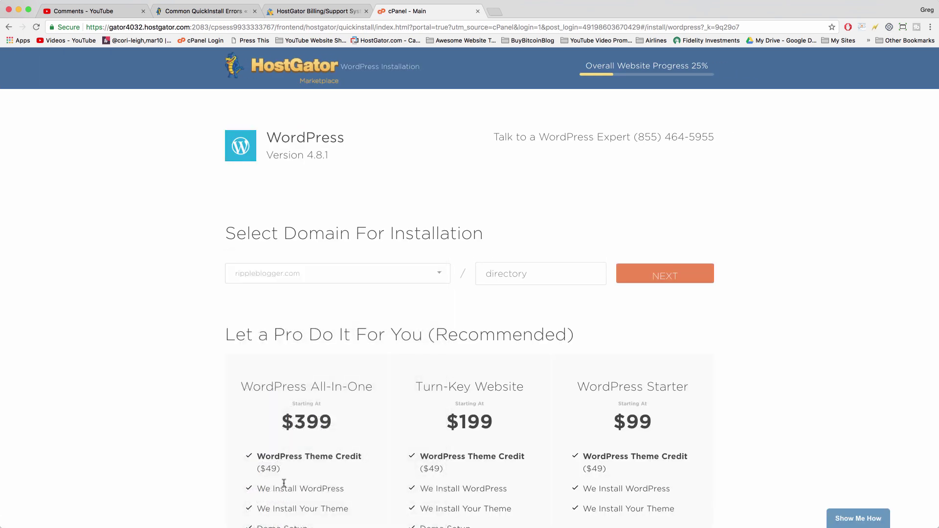
Step: Enter a blog title in the install settings and install WordPress on rippleblogger.com
click(640, 275)
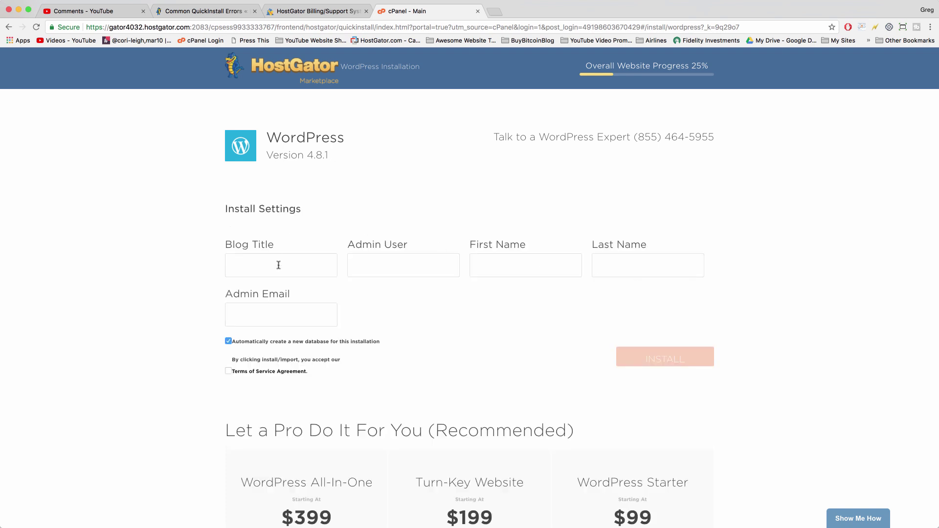
text(Greg)
key(BackSpace)
key(BackSpace)
key(BackSpace)
key(BackSpace)
text(Ri)
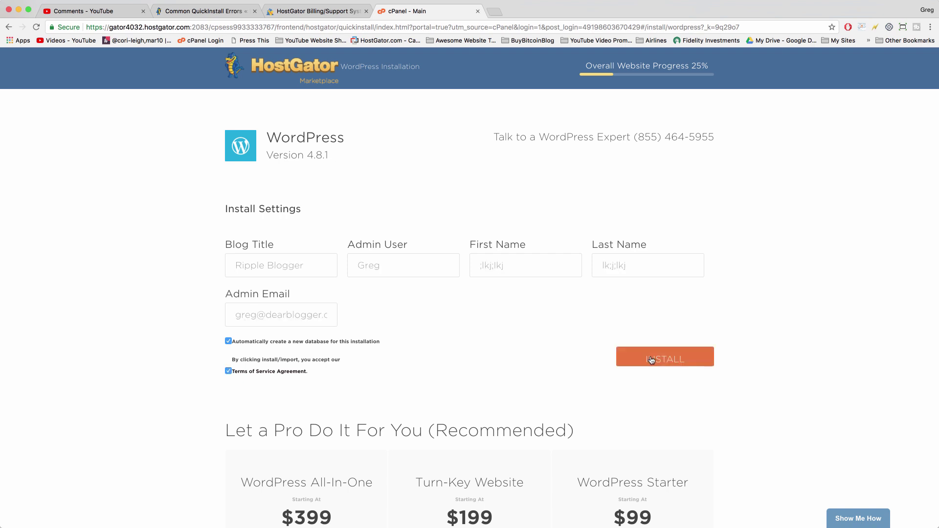
click(651, 360)
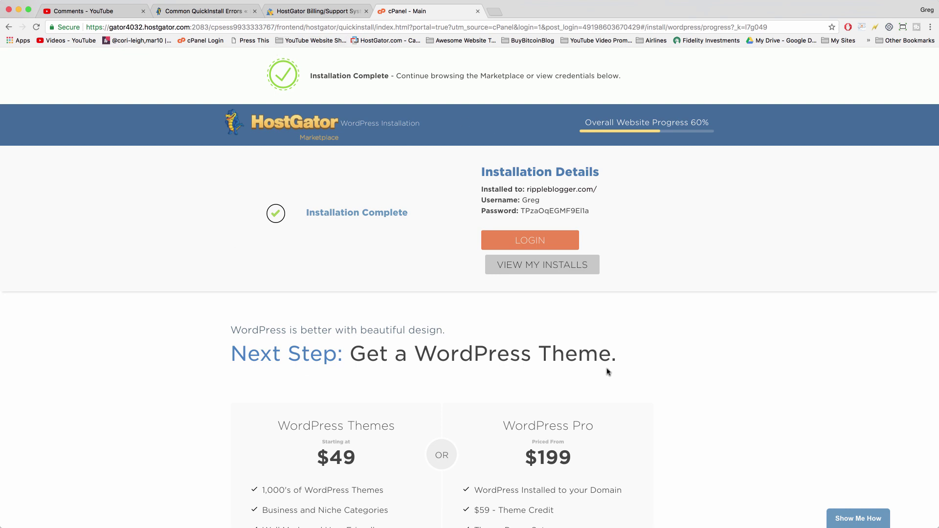
Step: Skim the Common QuickInstall Errors support article, then go back to the YouTube comments
click(193, 8)
scroll(370, 277, up, 2)
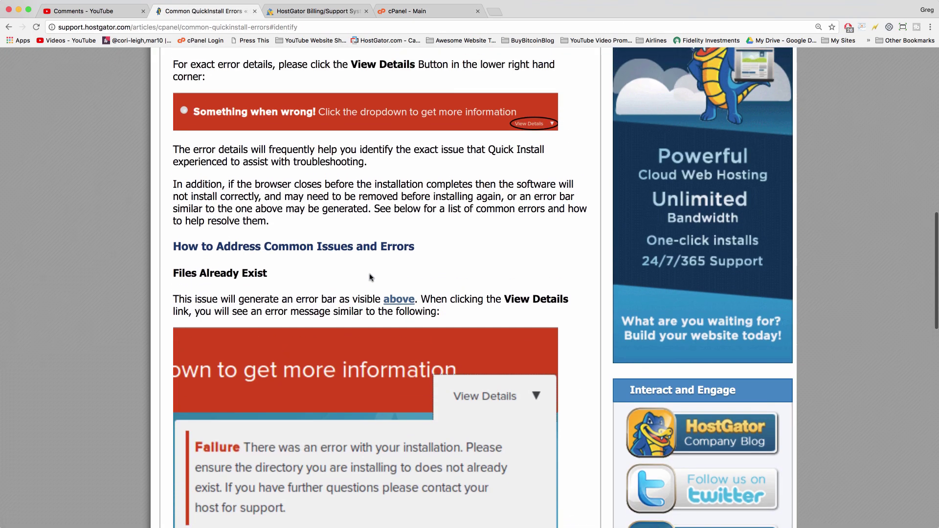
scroll(369, 274, up, 15)
scroll(392, 304, down, 3)
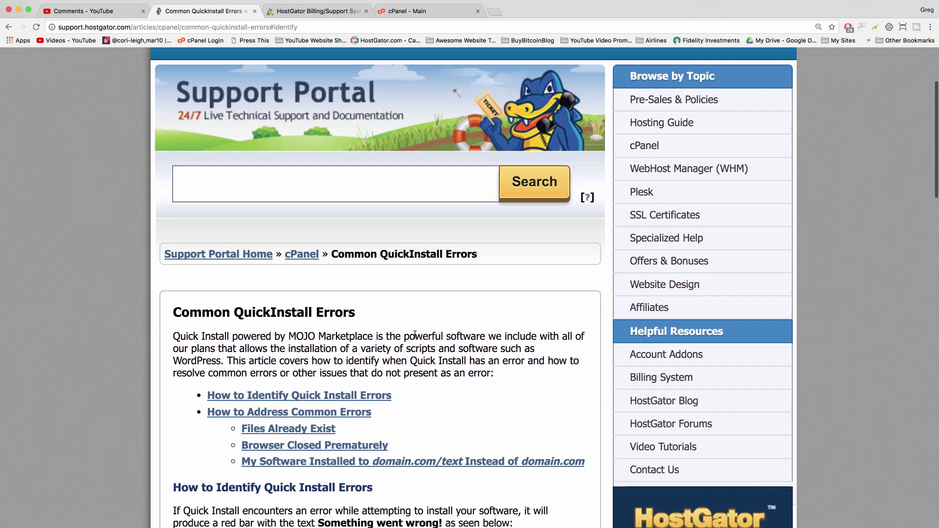
scroll(415, 334, down, 10)
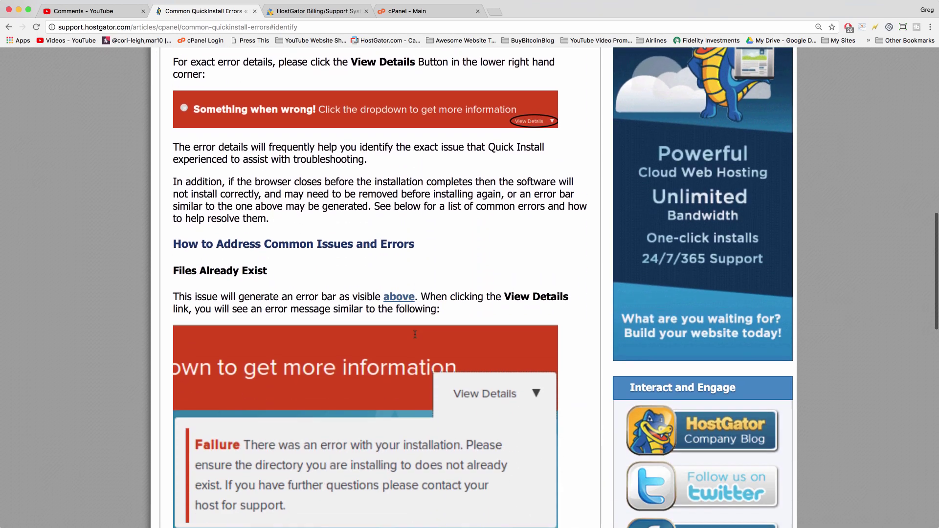
scroll(414, 334, up, 15)
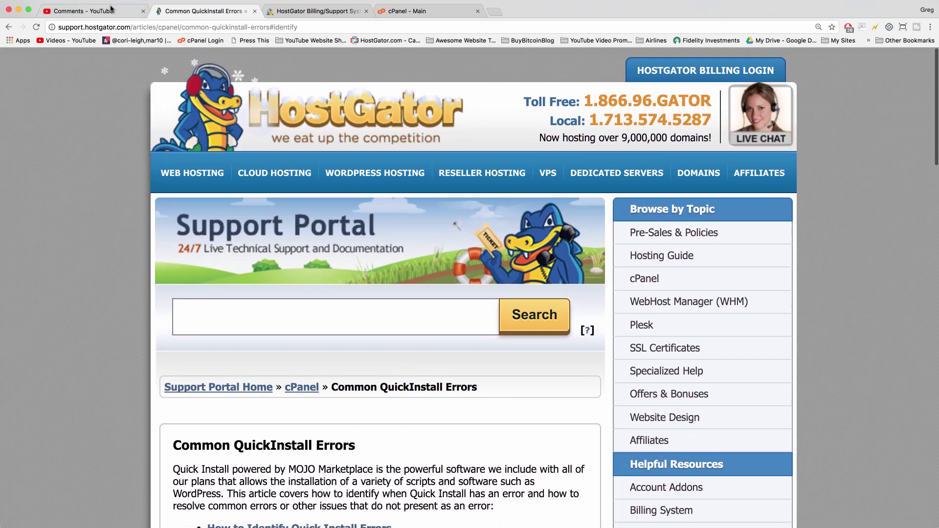
click(111, 8)
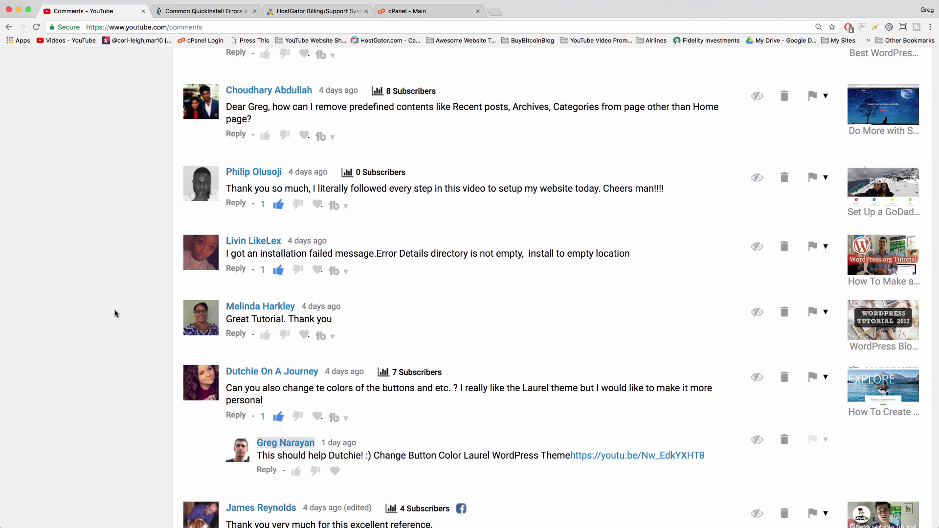